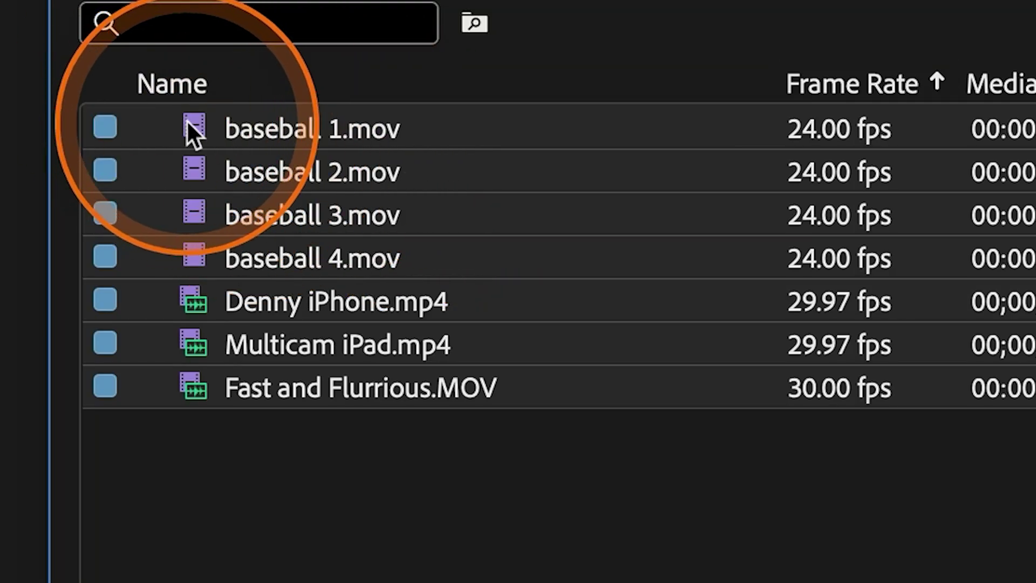
Bring up the Proxy submenu for baseball 1.mov to reveal Create Proxies.
right_click(188, 125)
mouse_move(474, 296)
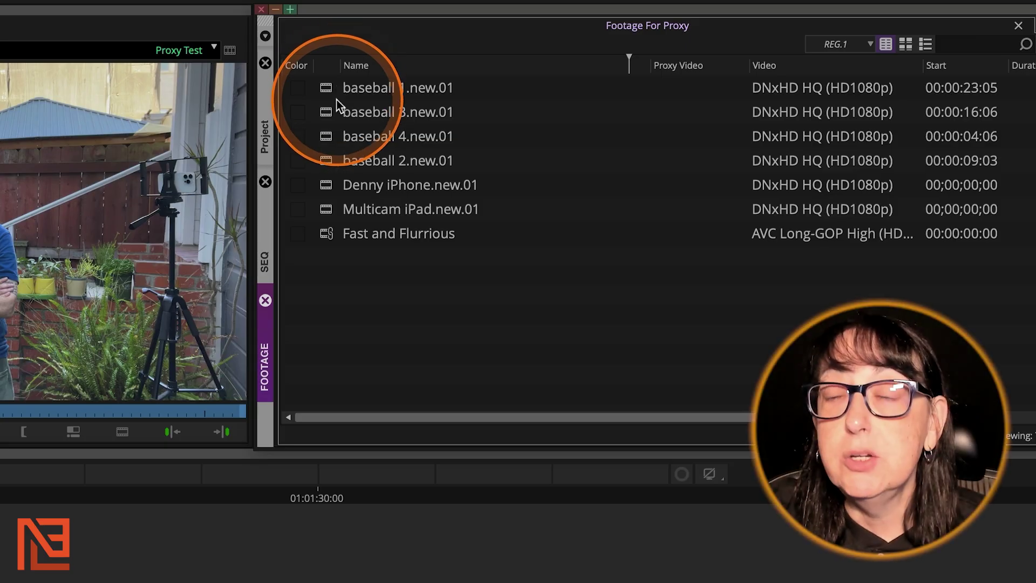
Select the AVC clip Fast and Flurrious in the Footage For Proxy bin.
click(330, 233)
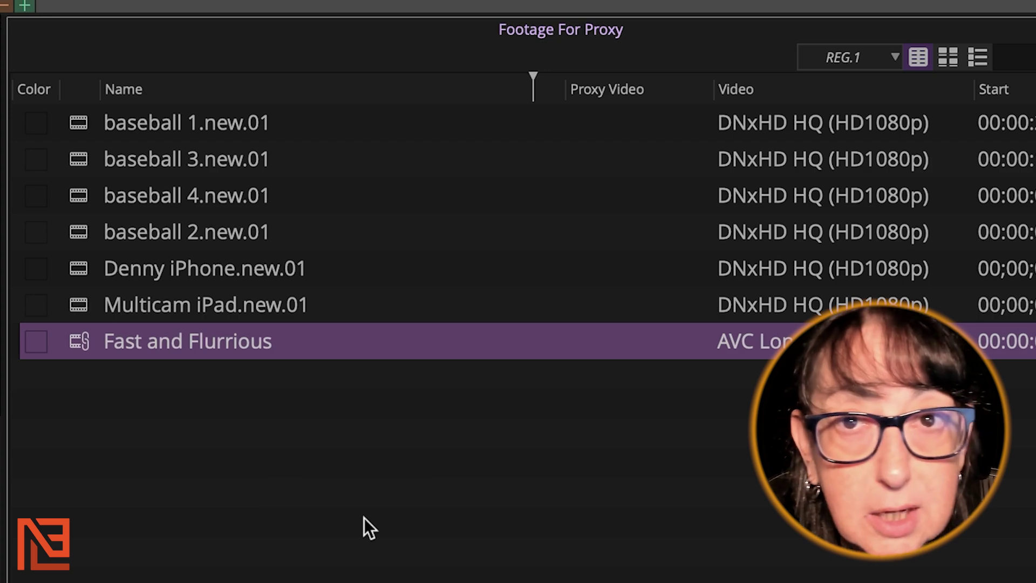
click(359, 520)
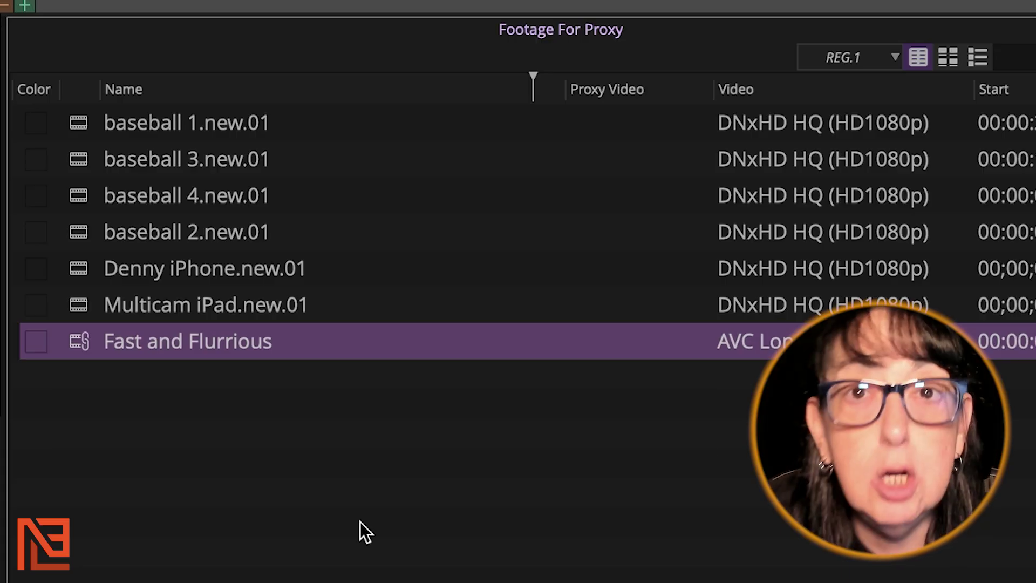
click(235, 525)
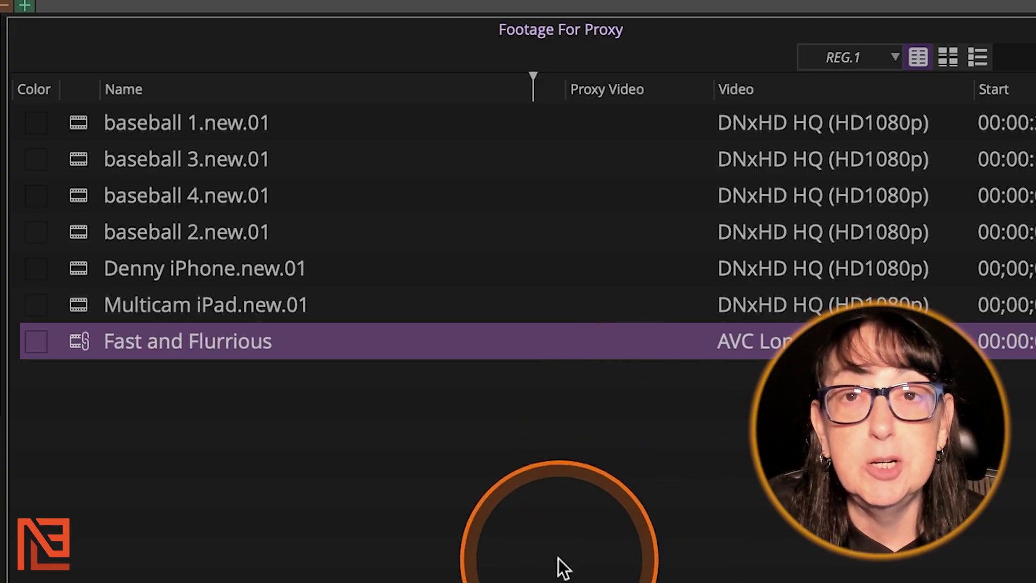
Select all seven clips, from baseball 1.new.01 to Fast and Flurrious, and choose Create Proxies.
click(83, 124)
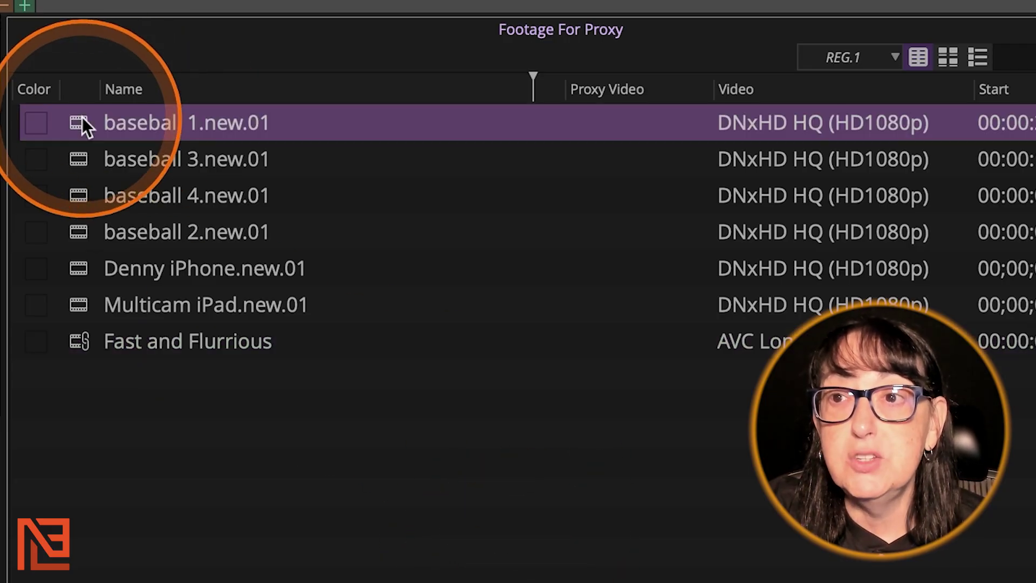
shift+click(81, 344)
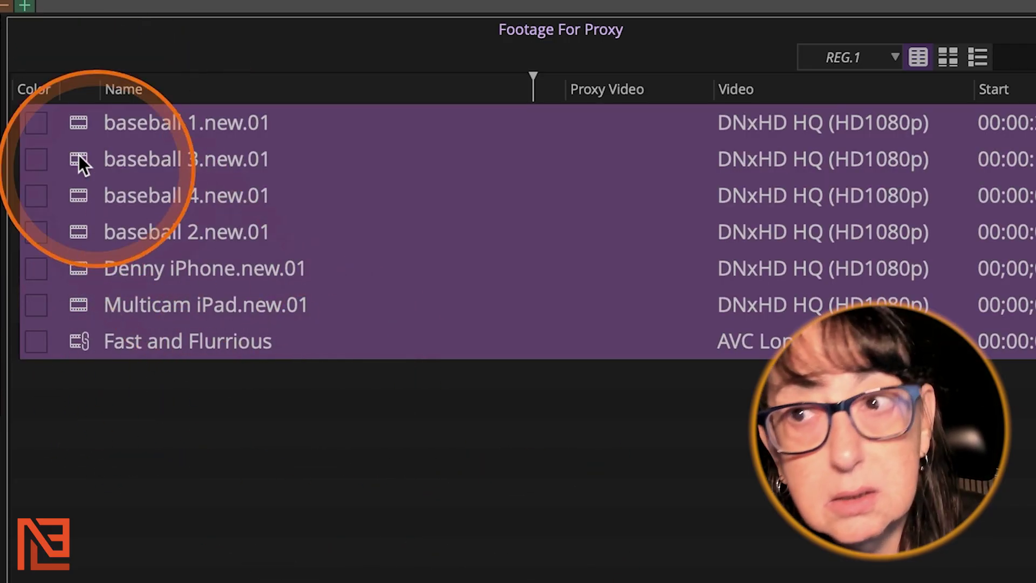
right_click(76, 119)
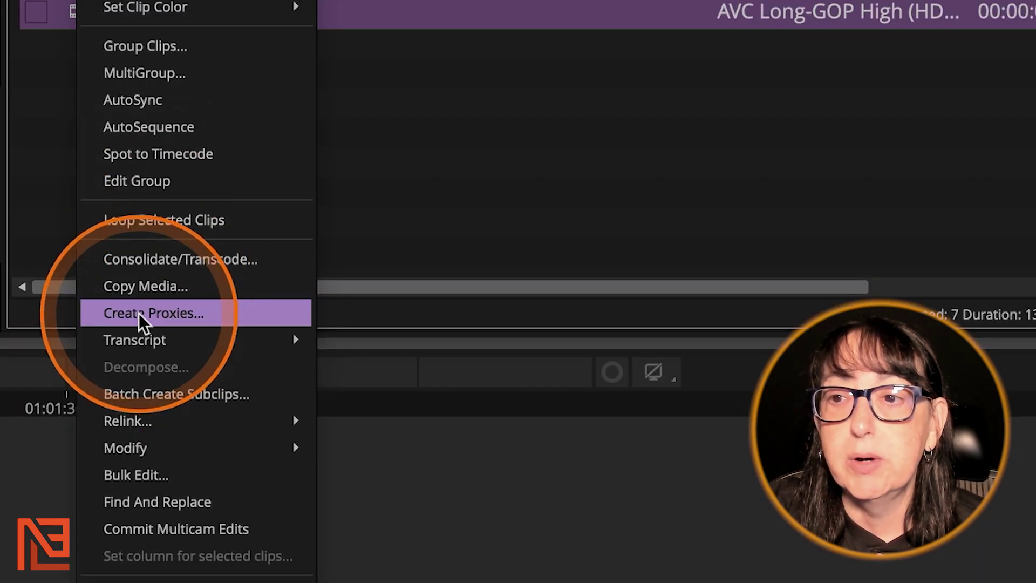
click(145, 314)
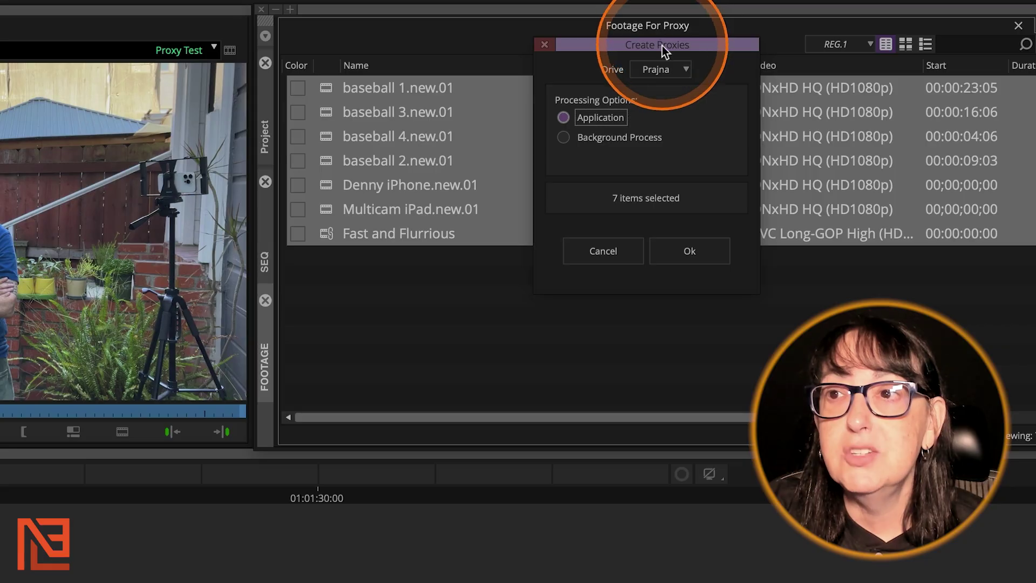
Move the Create Proxies dialog (7 items, Prajna drive) over the Record monitor.
drag(662, 46, 130, 123)
drag(538, 131, 540, 131)
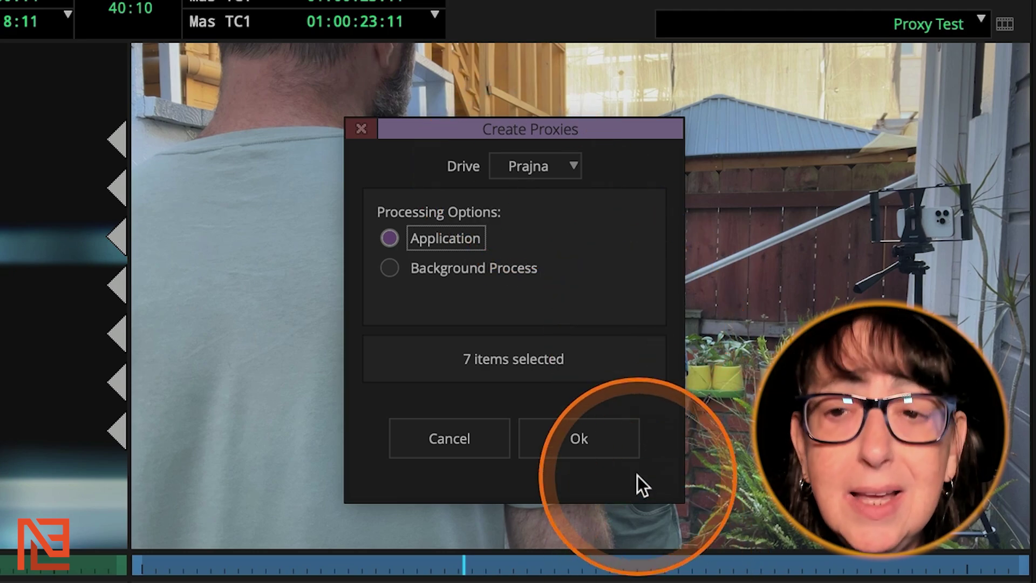
Confirm Create Proxies so all seven clips get AVC Long-GOP proxy video.
click(584, 436)
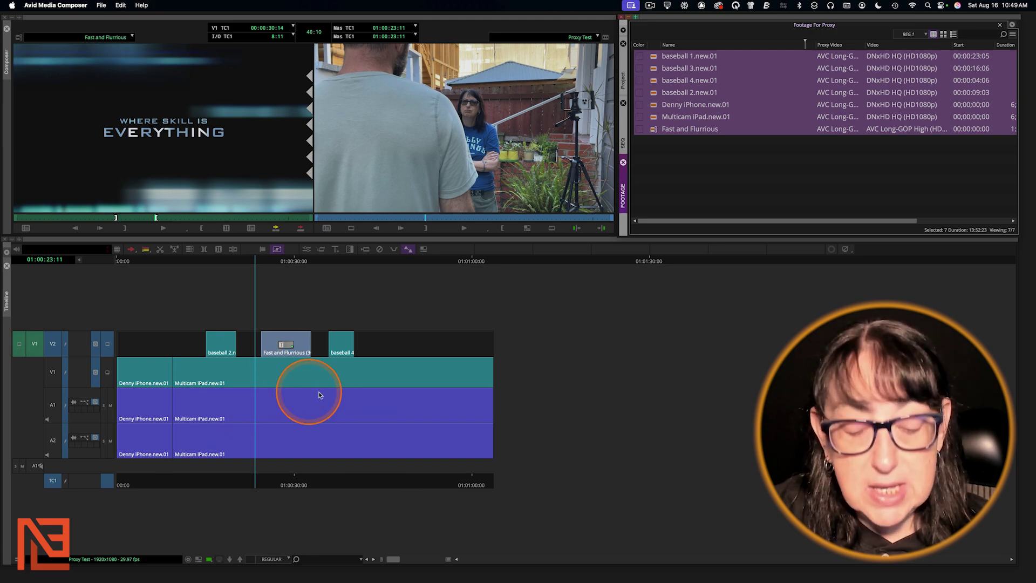
Set Record monitor playback to Proxy Preferred and scrub the Proxy Test sequence.
click(290, 398)
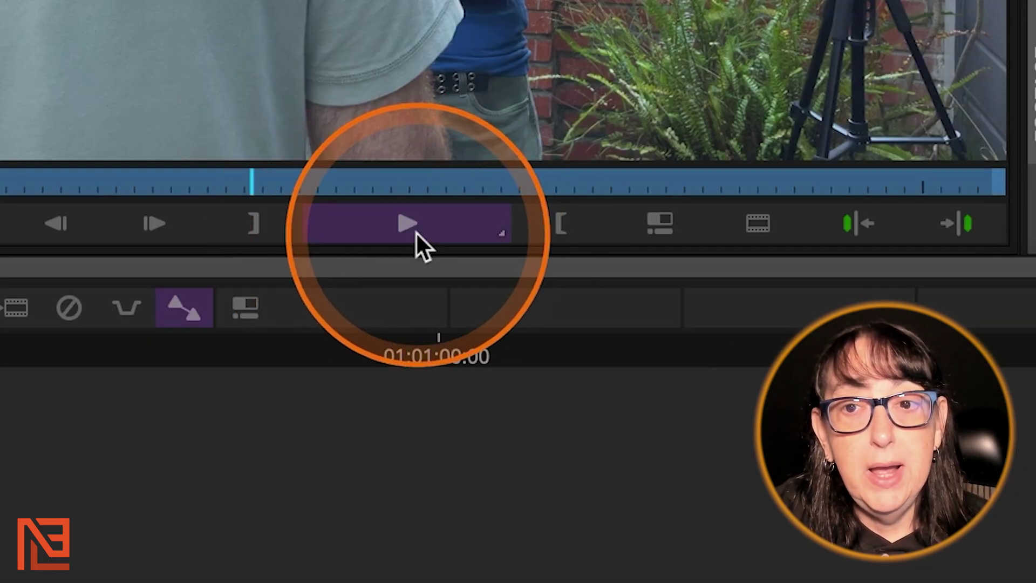
right_click(415, 232)
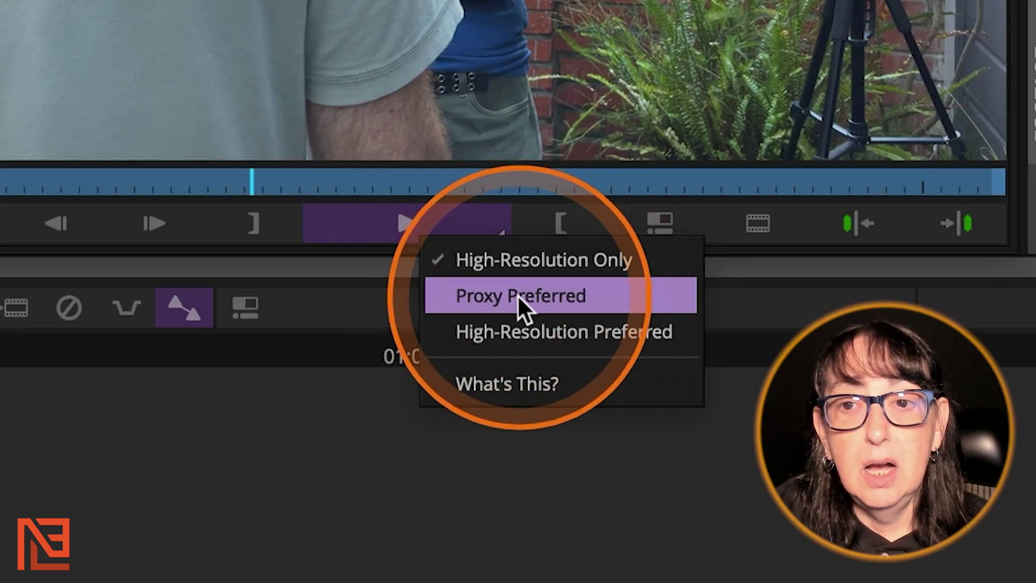
click(558, 300)
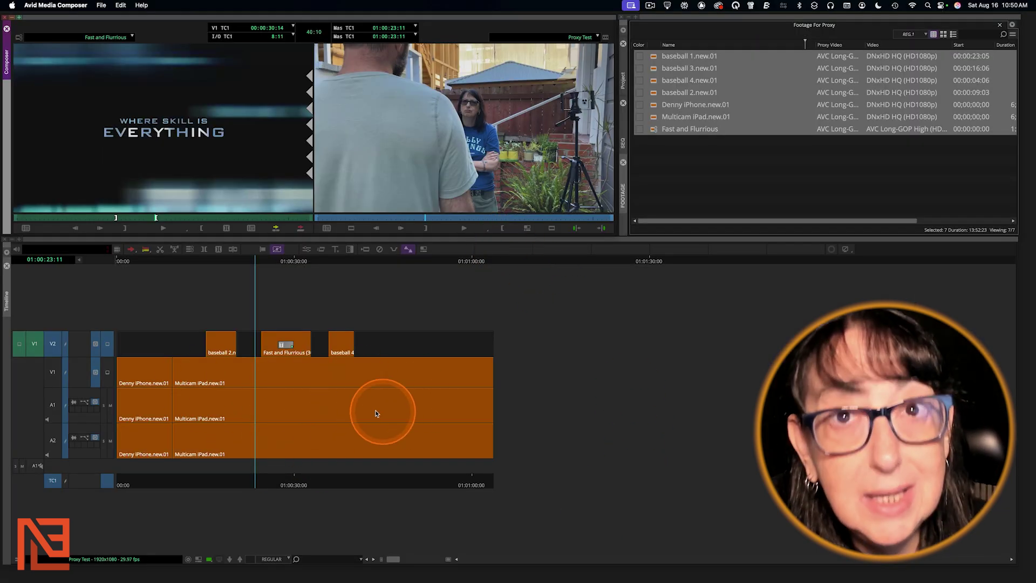
drag(218, 399, 257, 425)
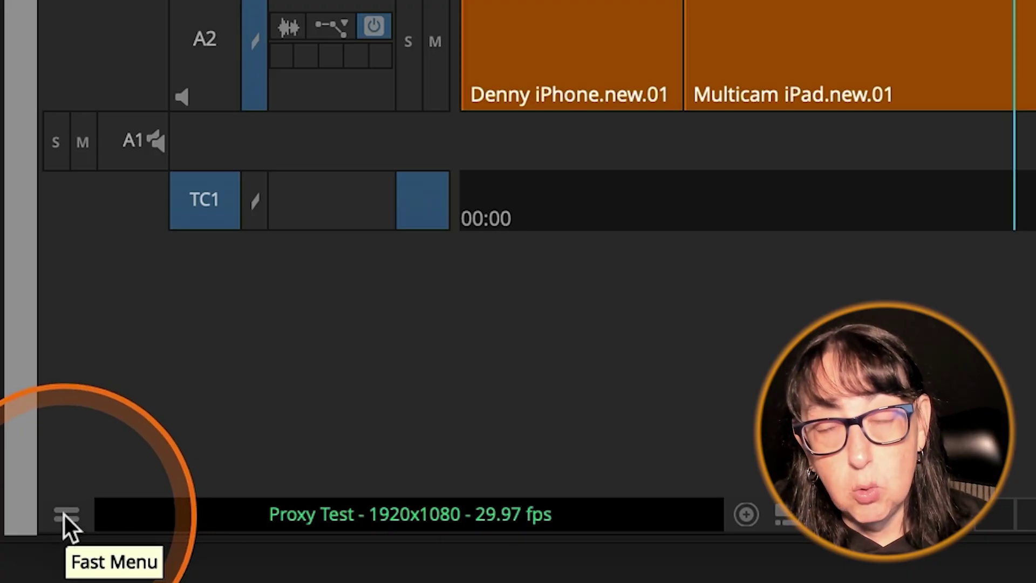
click(65, 512)
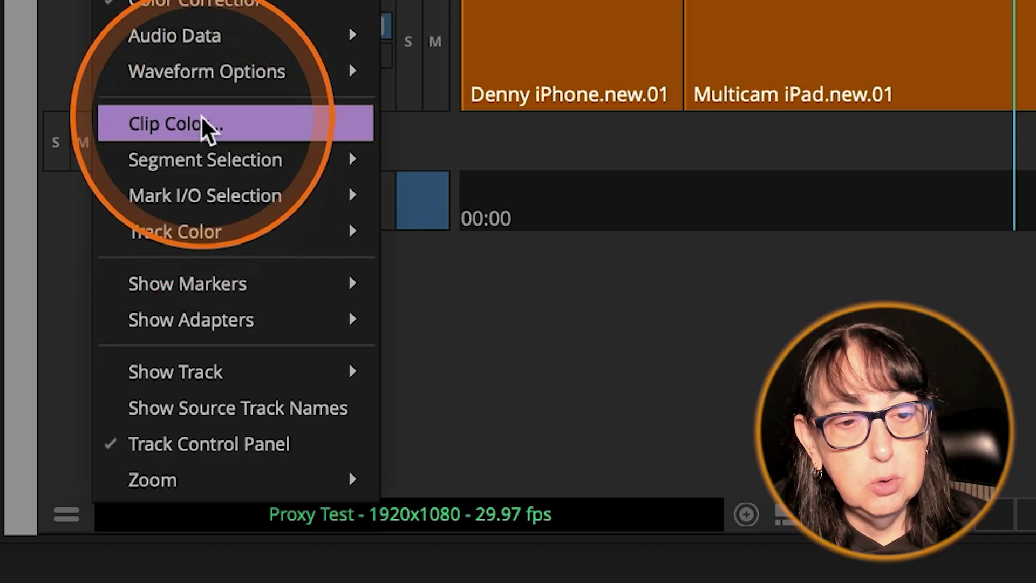
In Clip Color, turn off Proxy, Mixed Rates and SD/HD, and turn on Source and Timeline Local.
click(167, 123)
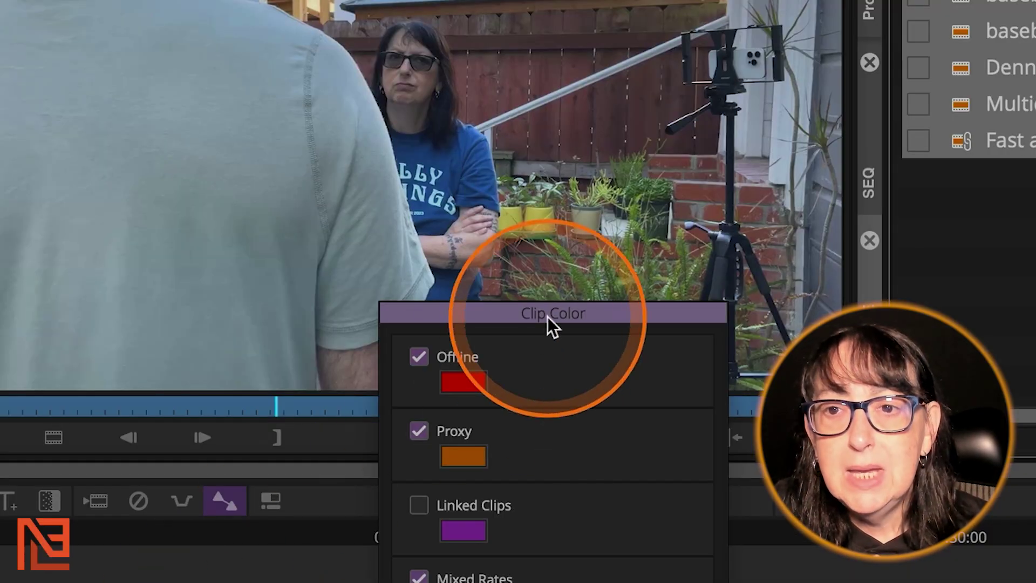
drag(547, 316, 371, 2)
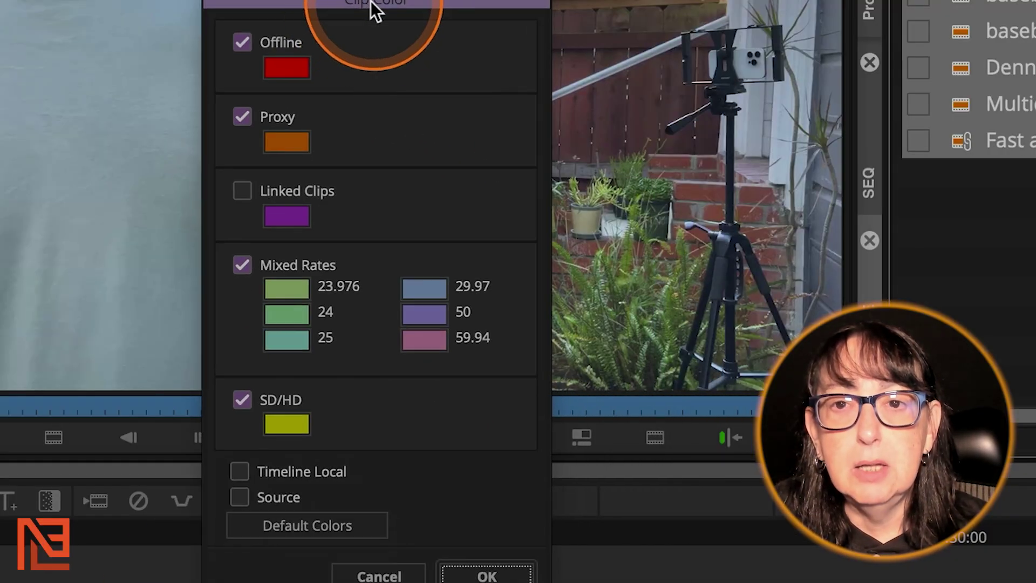
click(238, 117)
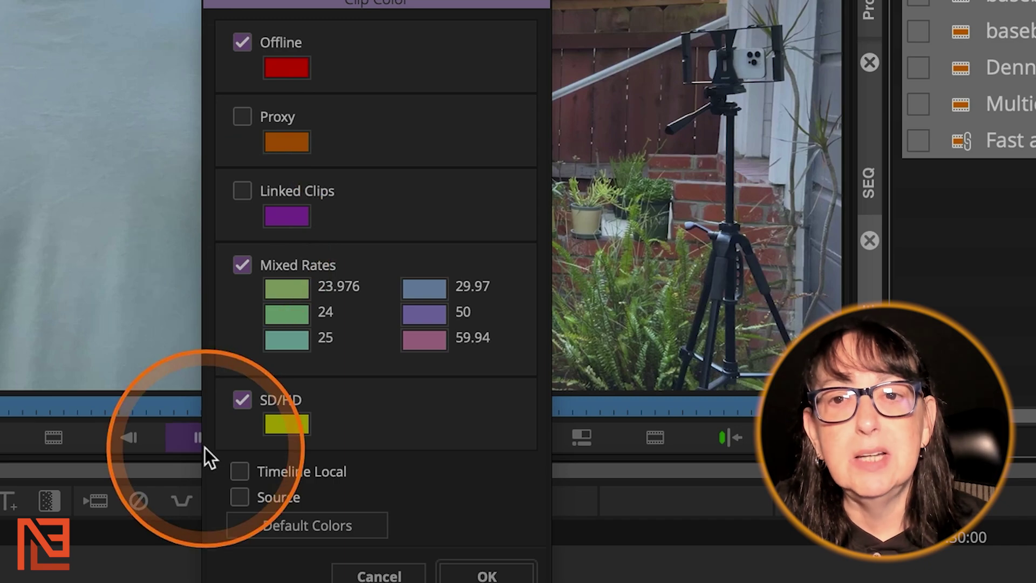
click(240, 264)
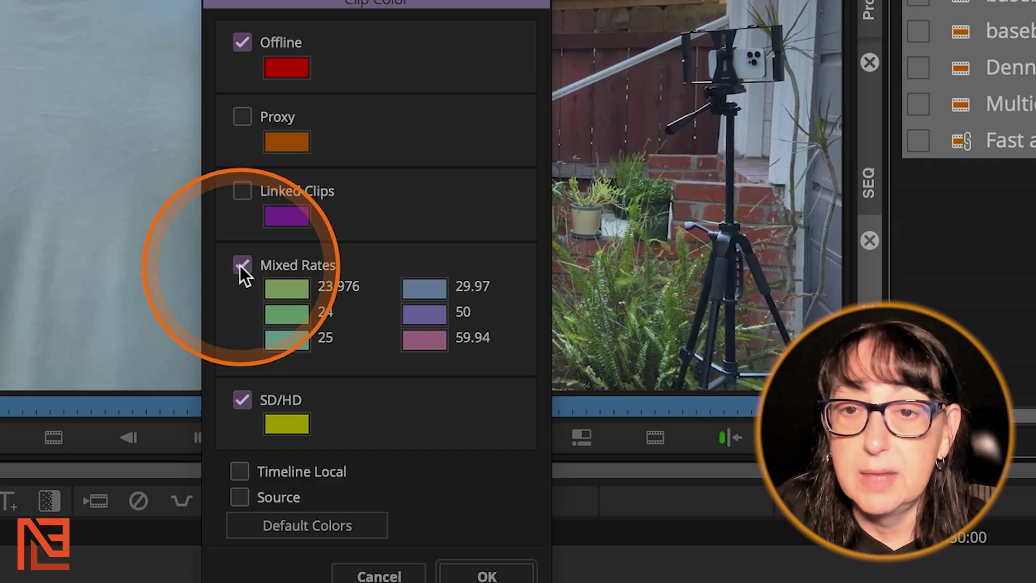
click(239, 400)
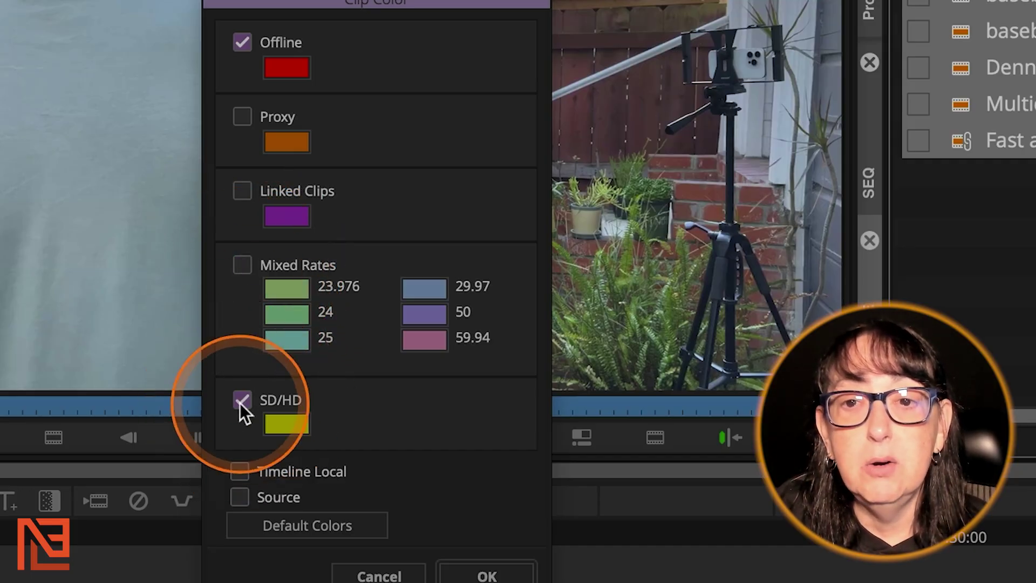
click(241, 497)
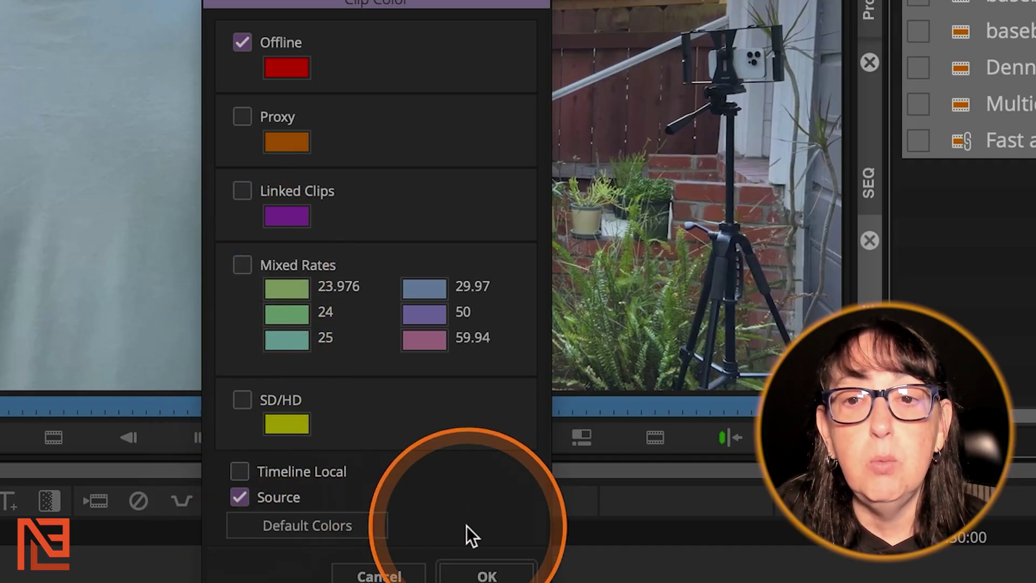
click(239, 470)
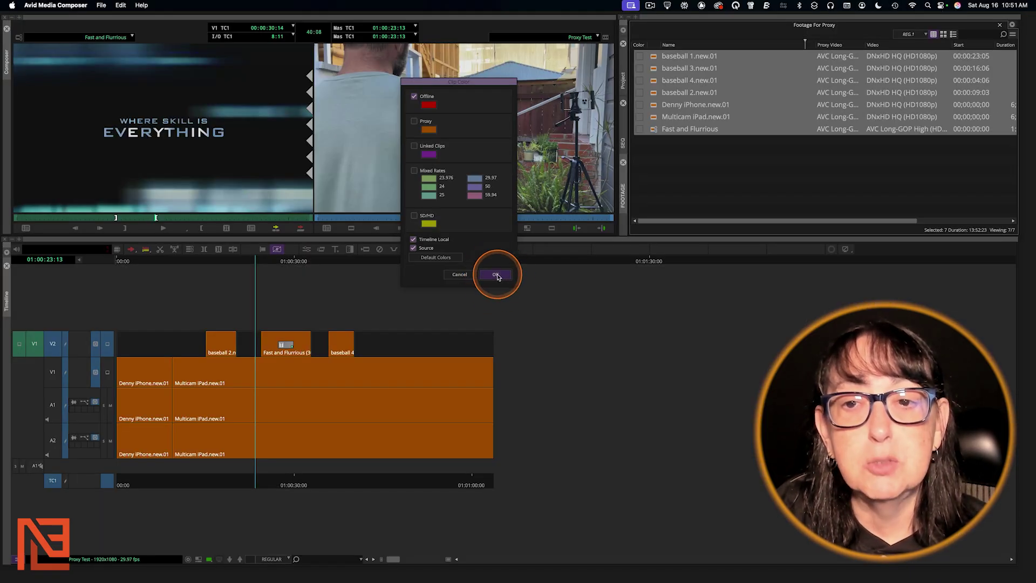
click(487, 576)
Scrub the sequence, clear the bin selection and park the playhead on the baseball 2 clip.
drag(192, 409, 295, 412)
click(687, 169)
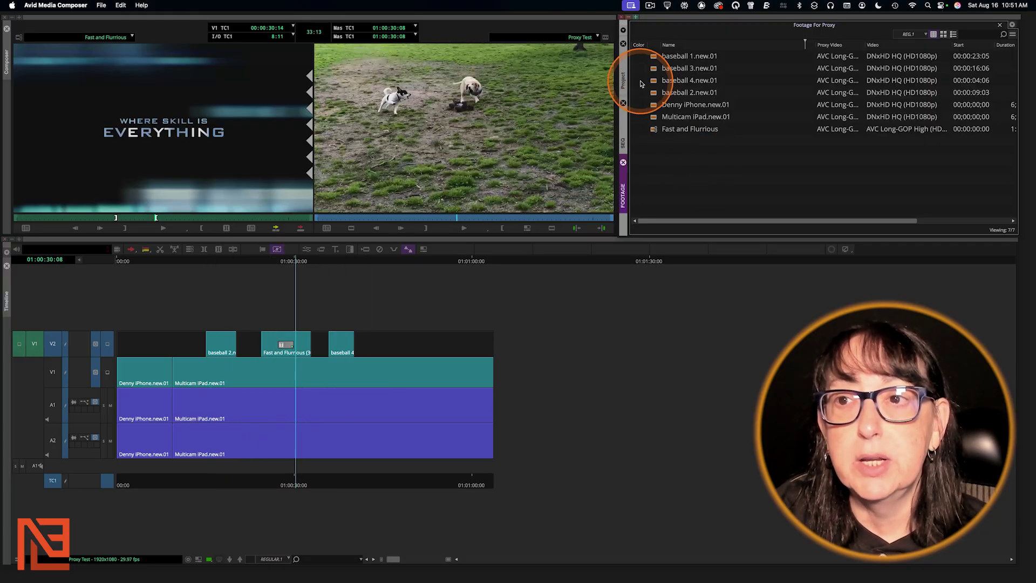
click(230, 359)
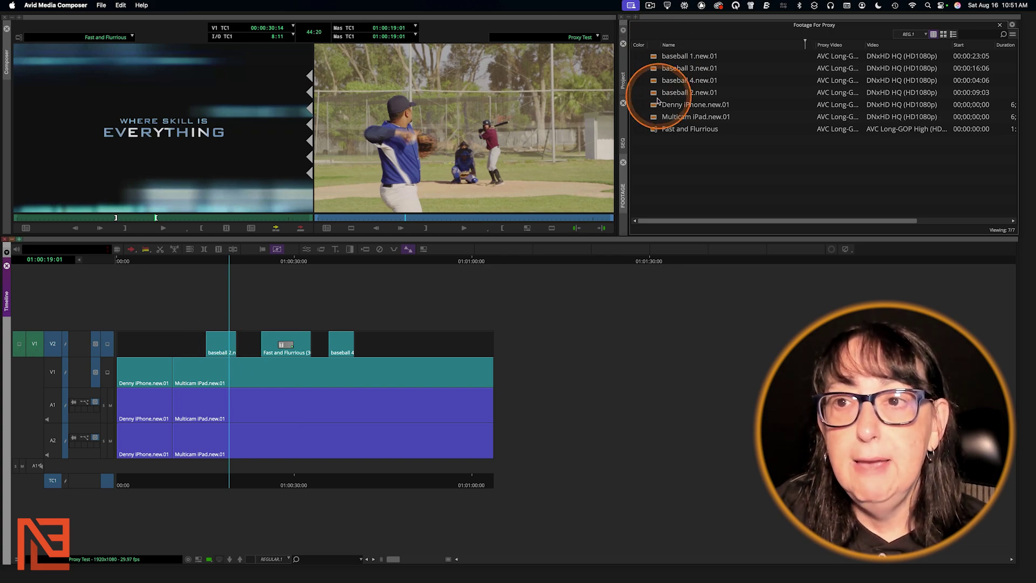
Give baseball 2.new.01 a green clip colour, then reset it to None.
click(641, 93)
click(640, 95)
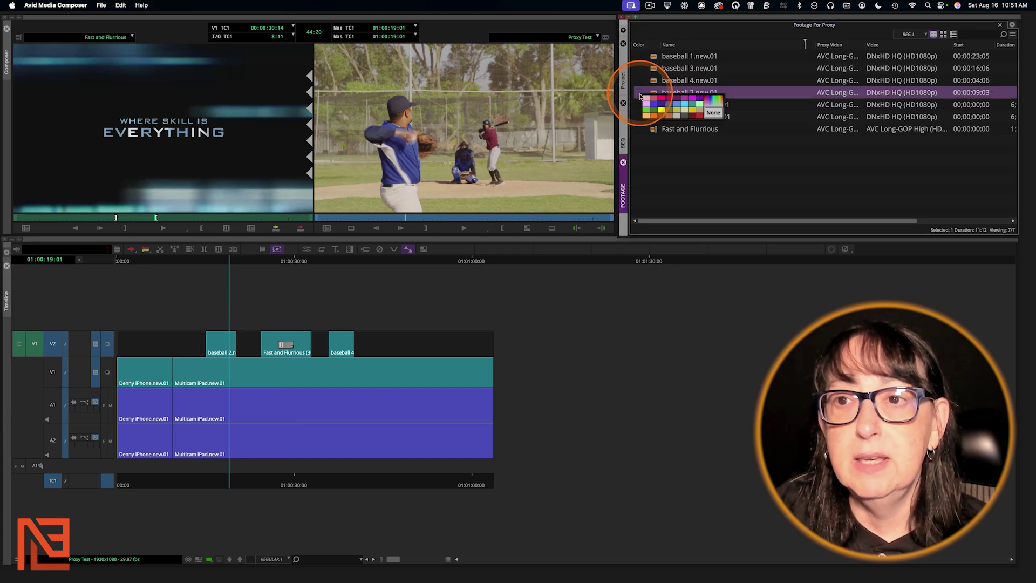
mouse_move(640, 95)
mouse_down()
mouse_move(658, 108)
mouse_move(637, 113)
mouse_move(647, 110)
mouse_up()
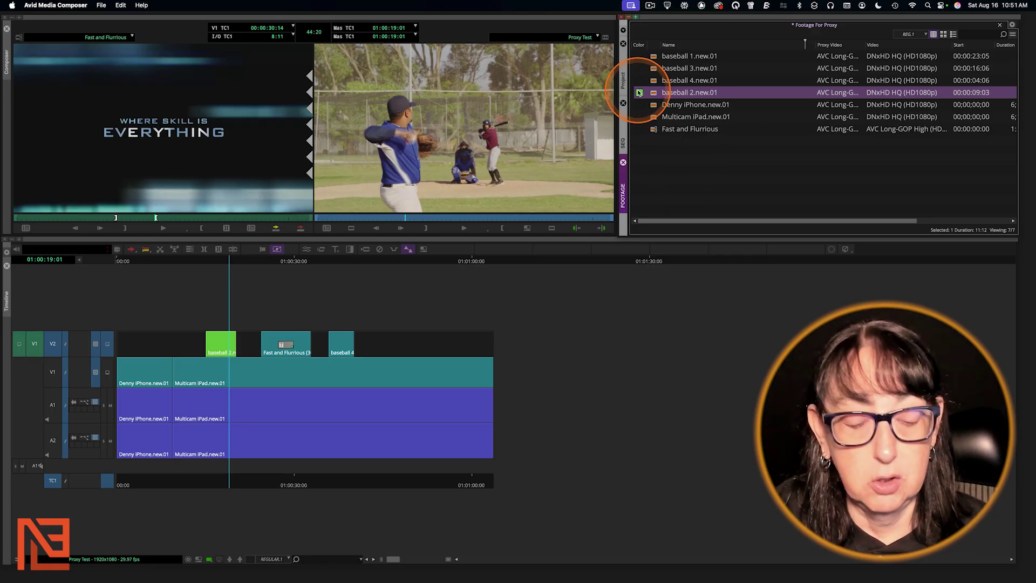
click(639, 94)
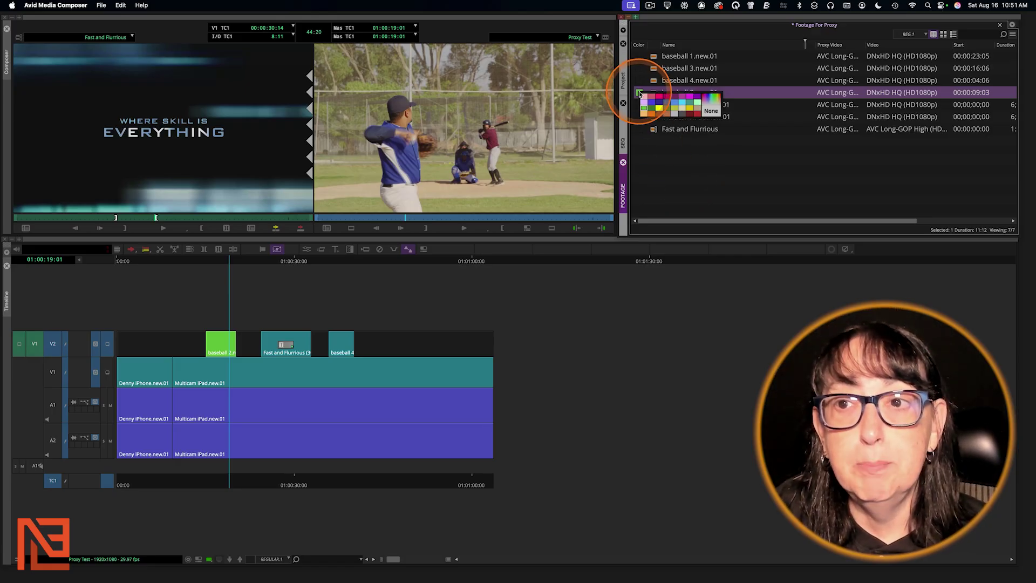
click(708, 110)
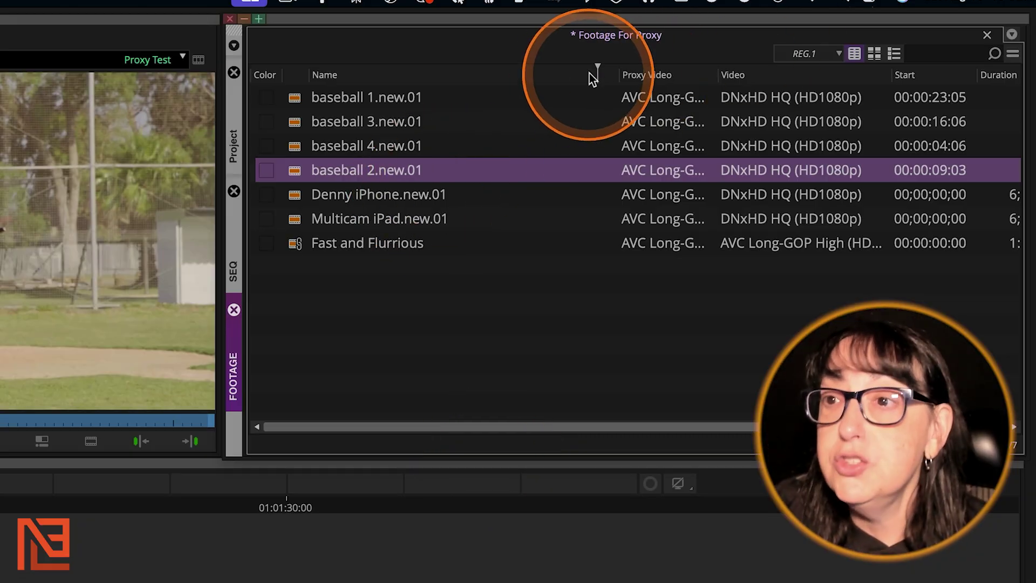
Widen the Proxy Video column so AVC Long-GOP High reads in full.
mouse_move(590, 73)
mouse_down()
mouse_move(596, 67)
mouse_move(268, 89)
mouse_move(669, 59)
mouse_move(618, 74)
mouse_move(479, 76)
mouse_up()
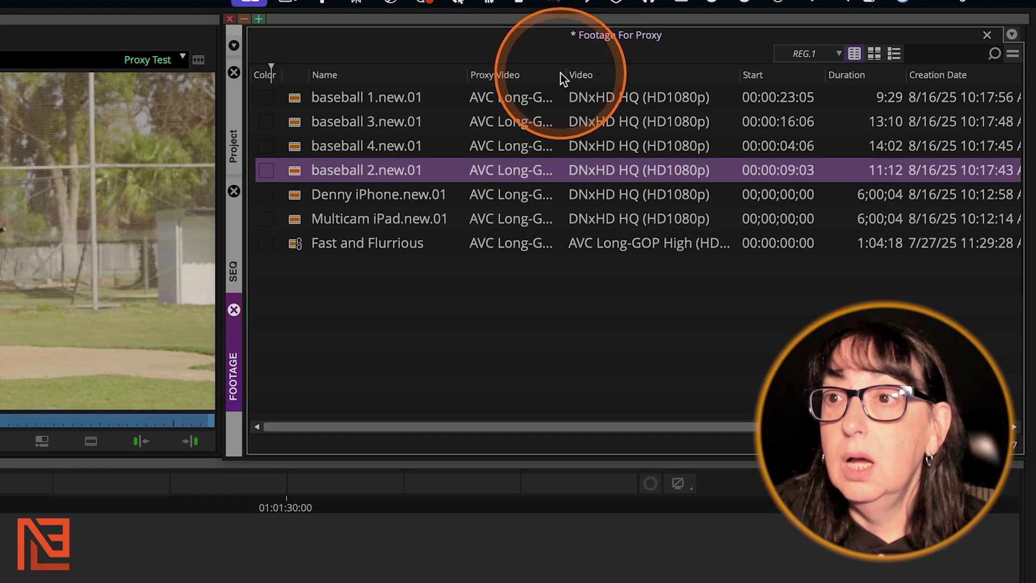
drag(561, 75, 772, 77)
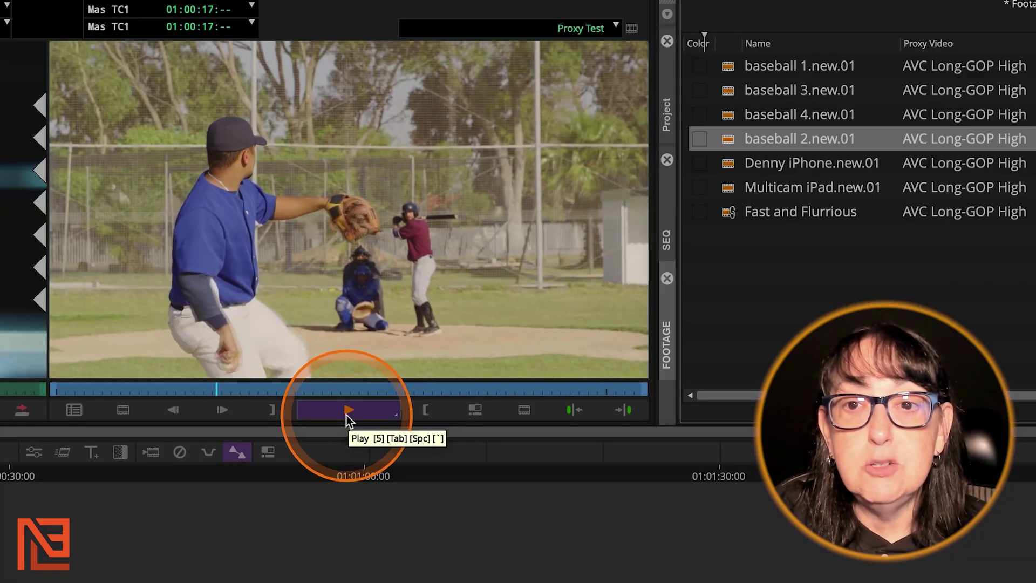
click(346, 415)
click(347, 416)
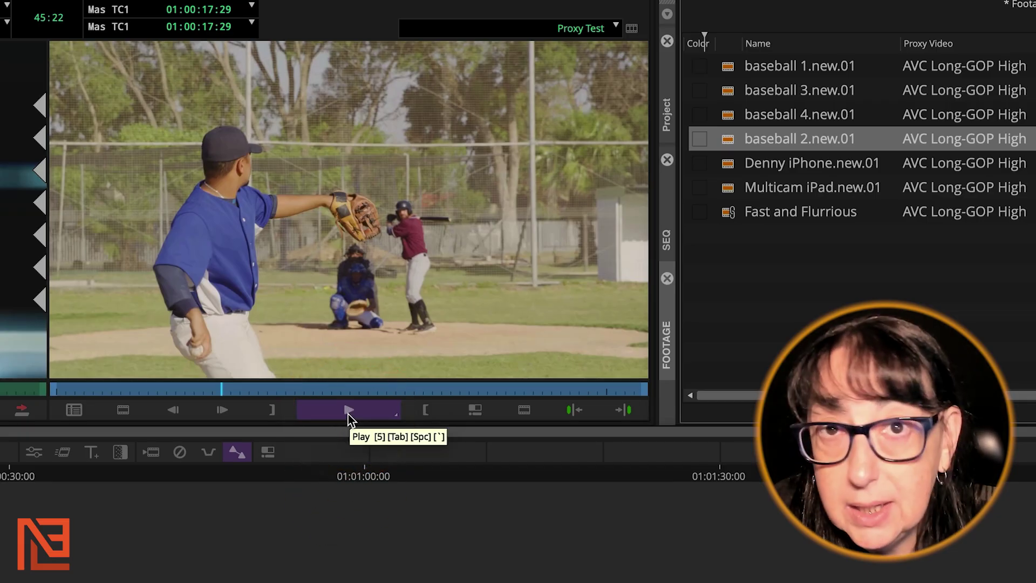
click(348, 413)
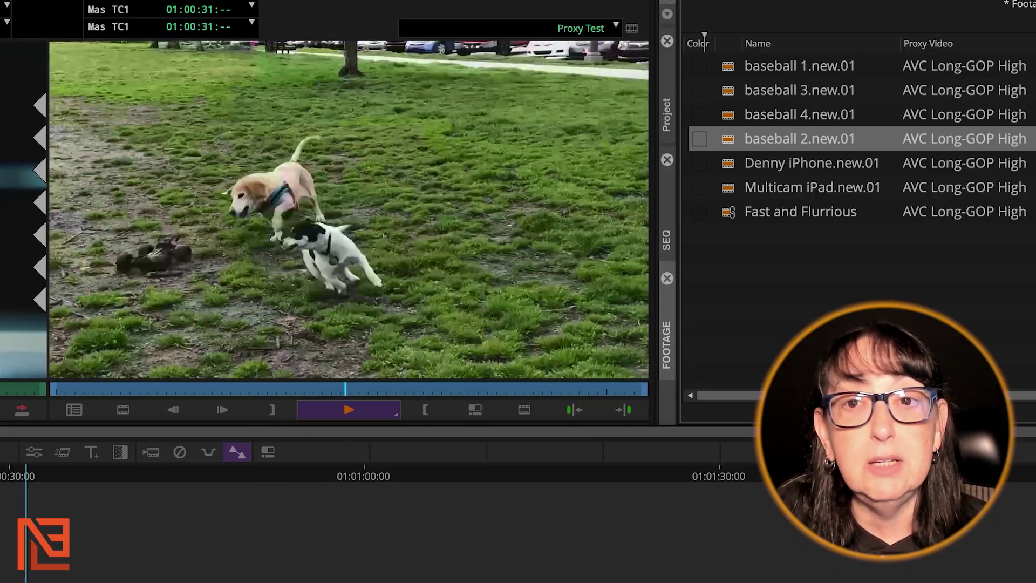
key(space)
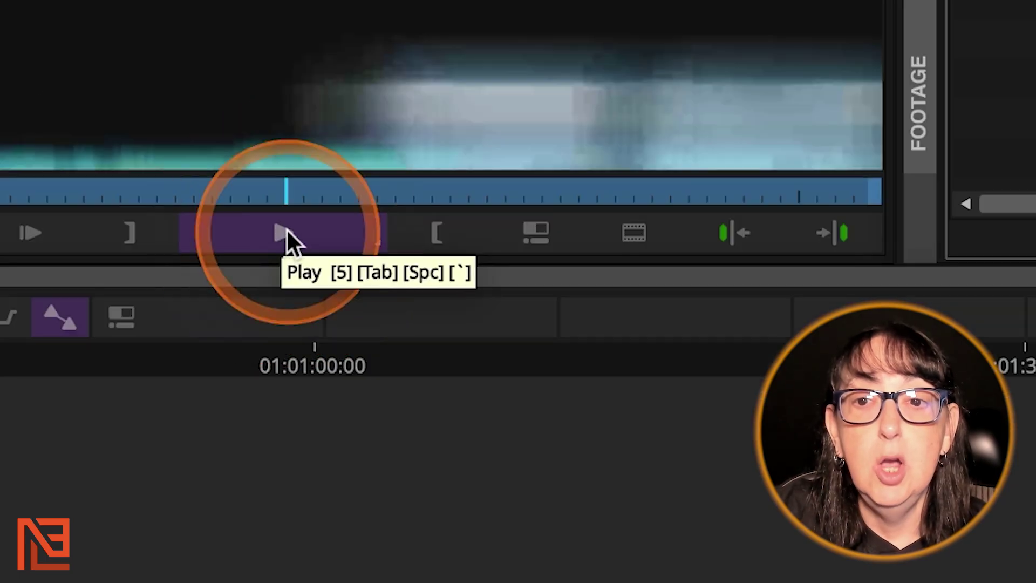
Switch playback to High-Resolution Only and move the playhead to the baseball pitcher shot.
right_click(350, 410)
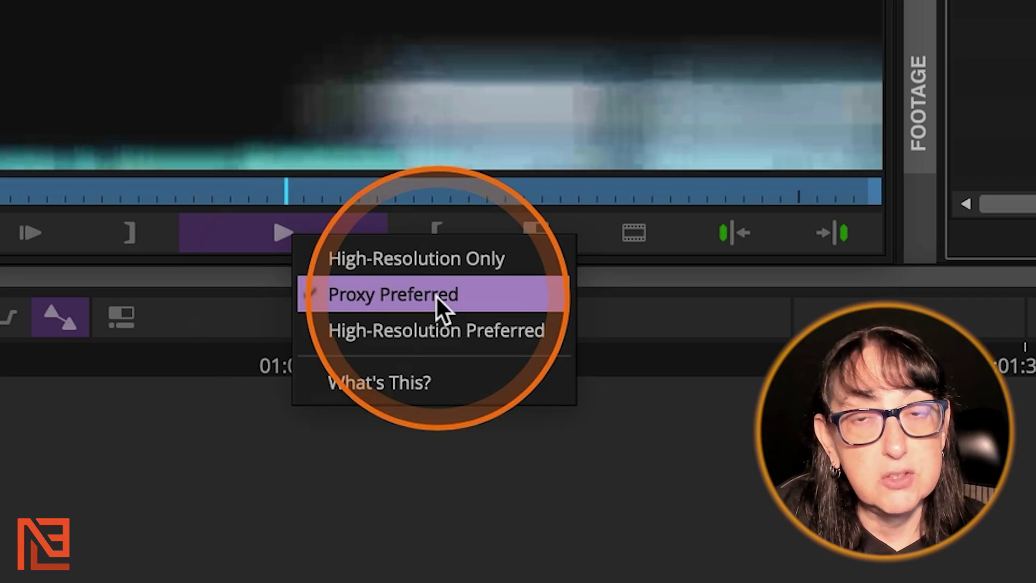
click(376, 257)
click(250, 378)
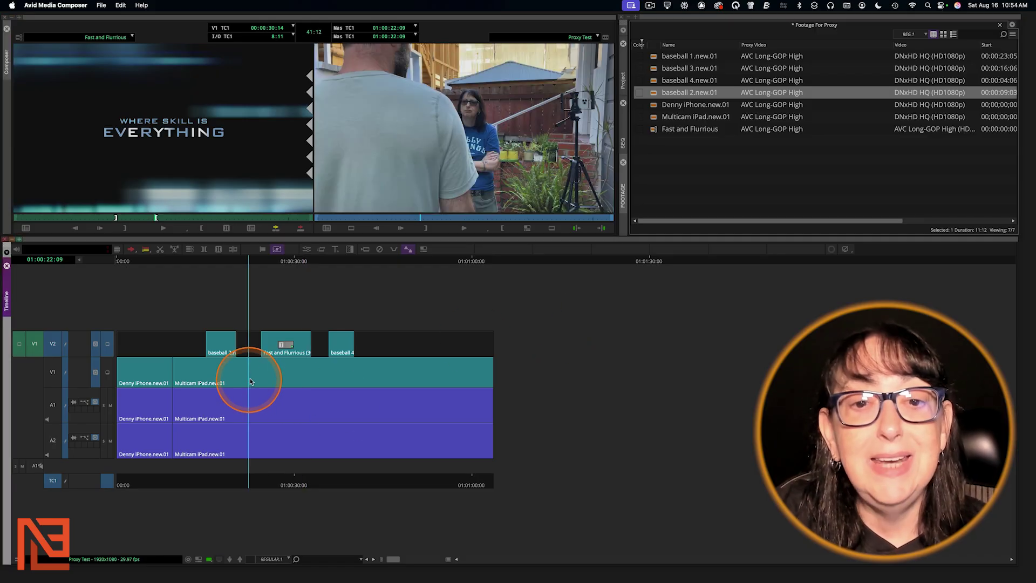
click(292, 374)
click(317, 374)
click(335, 374)
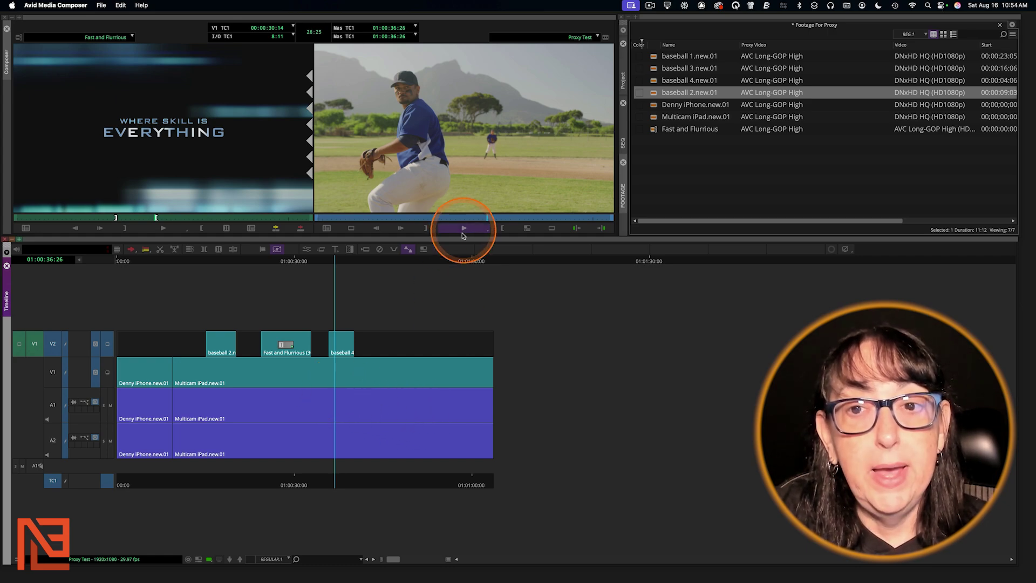
Return to the title frame, play the sequence in the record monitor, then stop.
click(307, 371)
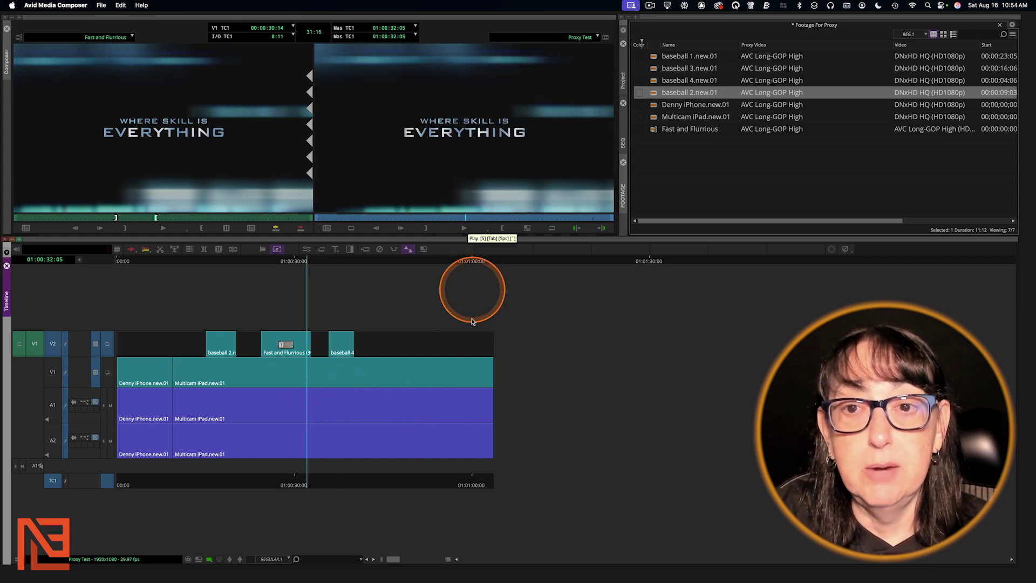
click(463, 229)
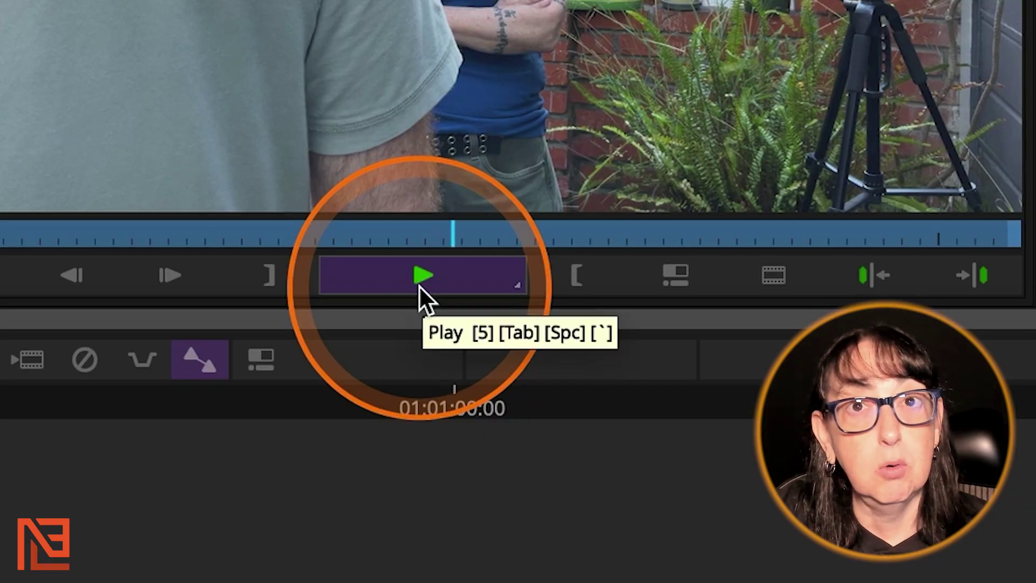
key(space)
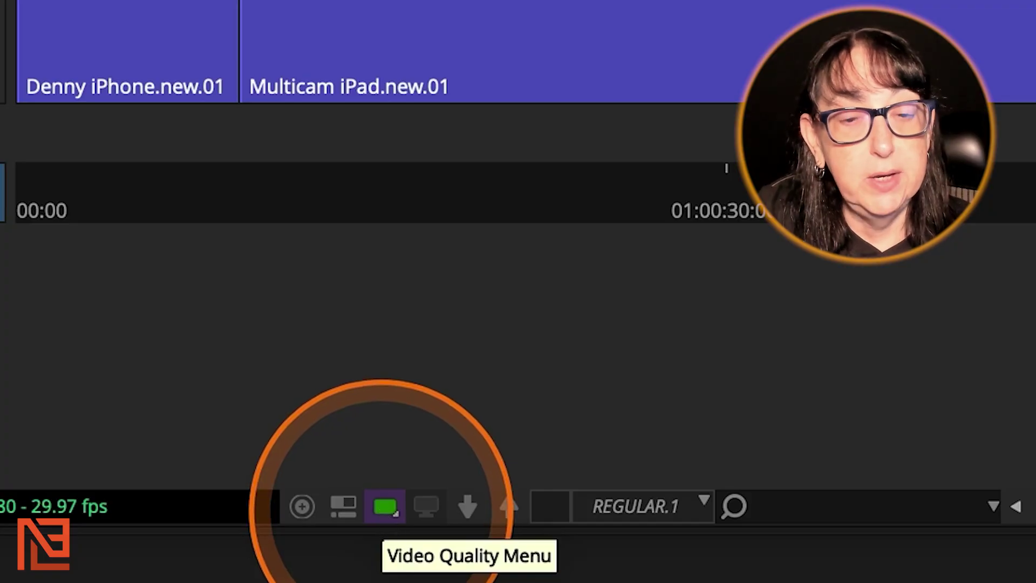
Cycle the timeline through each video quality mode, then settle on Best Performance.
click(385, 505)
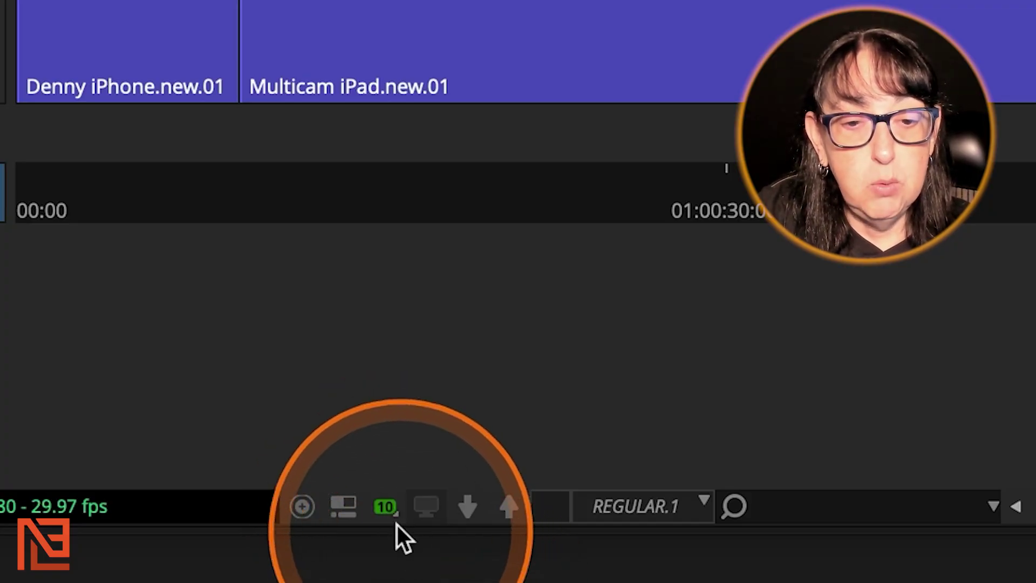
click(387, 507)
click(387, 506)
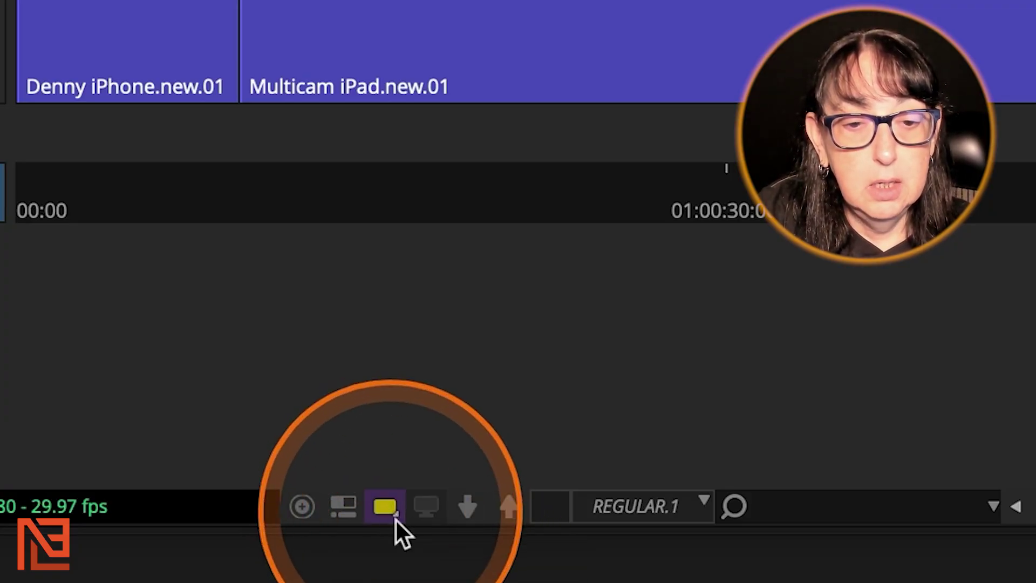
click(378, 497)
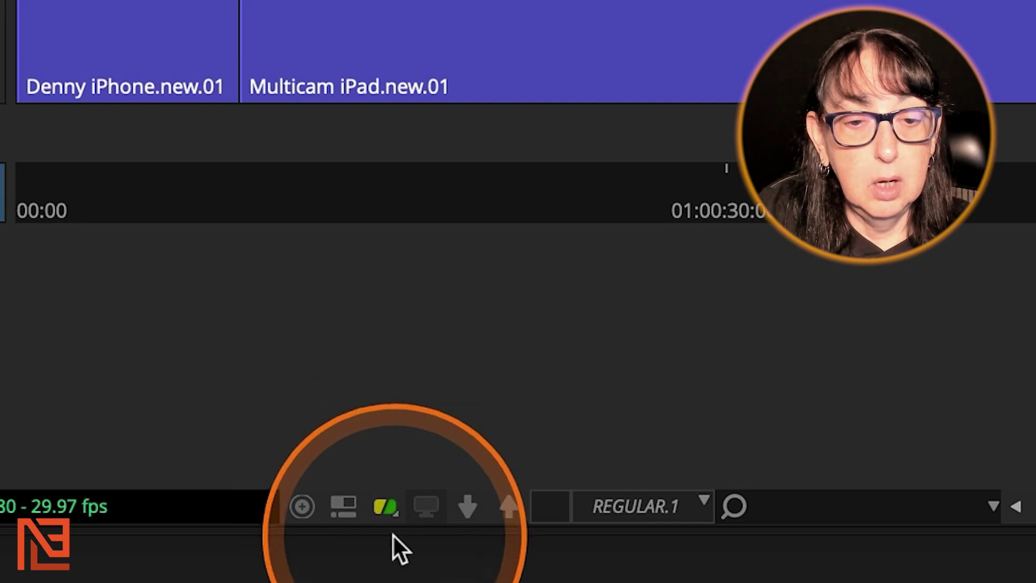
right_click(385, 507)
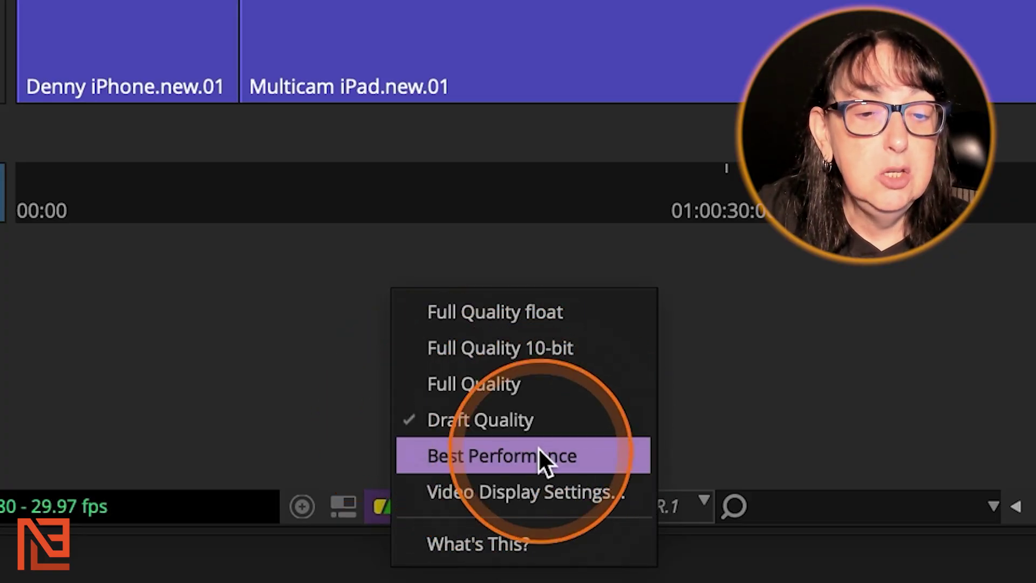
click(540, 456)
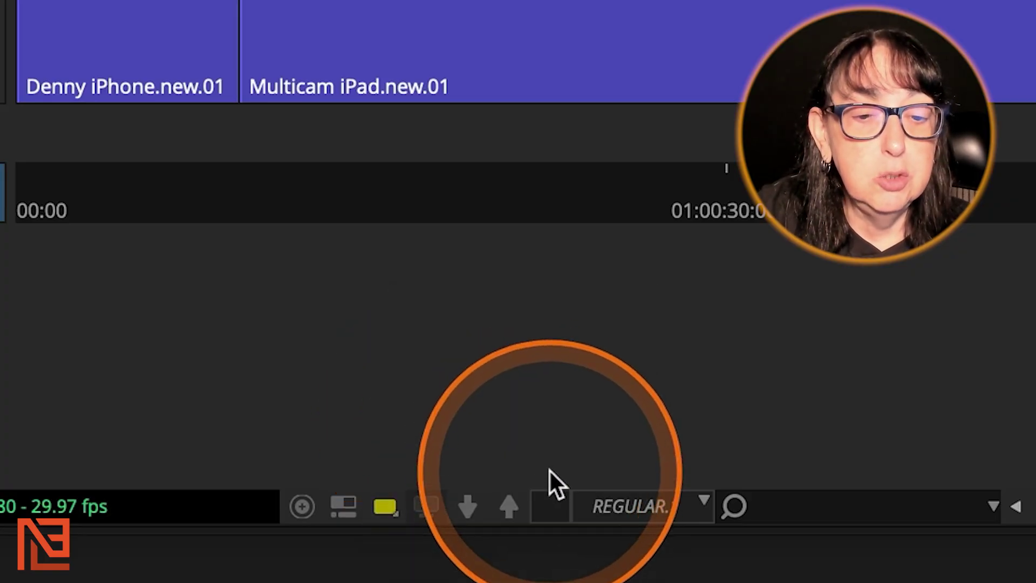
Review the Video Display Settings, cancel without changes, and set timeline video quality to Draft Quality.
click(386, 509)
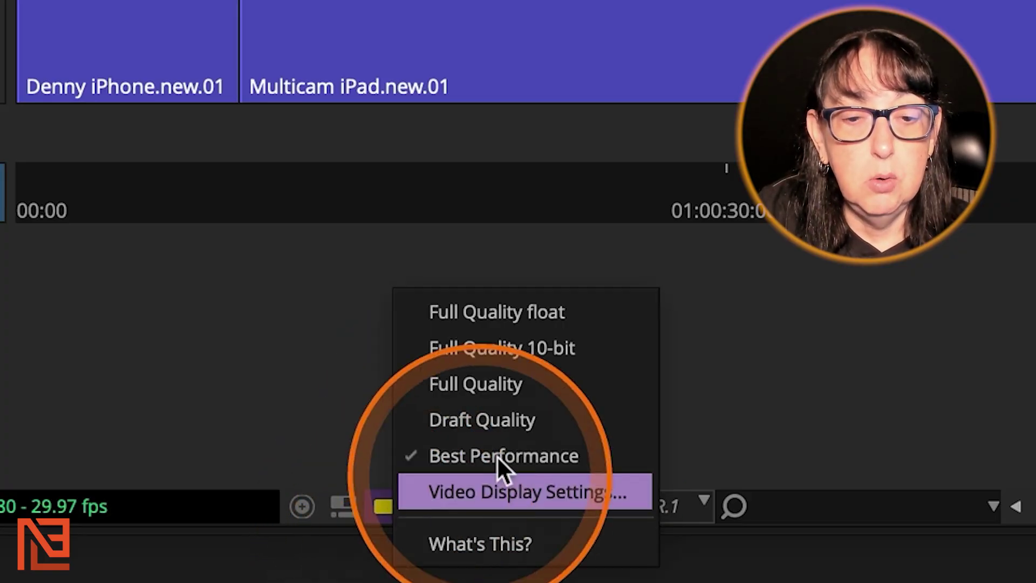
click(565, 487)
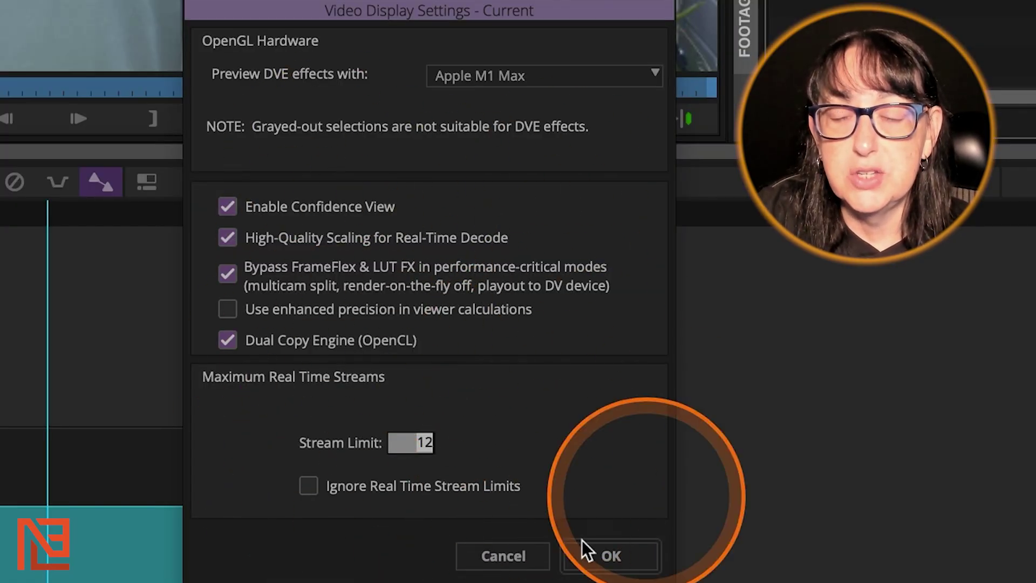
click(530, 562)
click(385, 507)
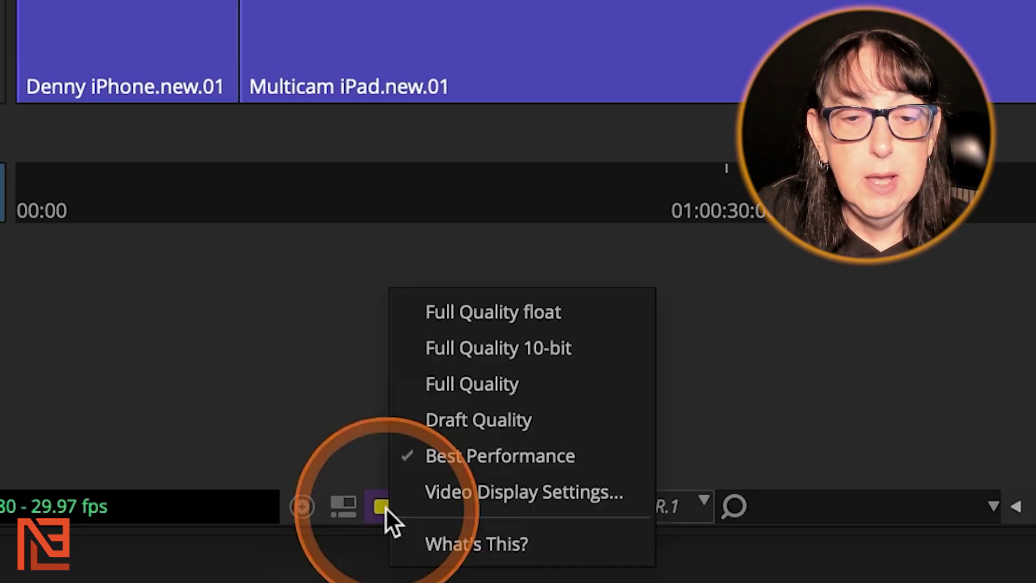
click(505, 426)
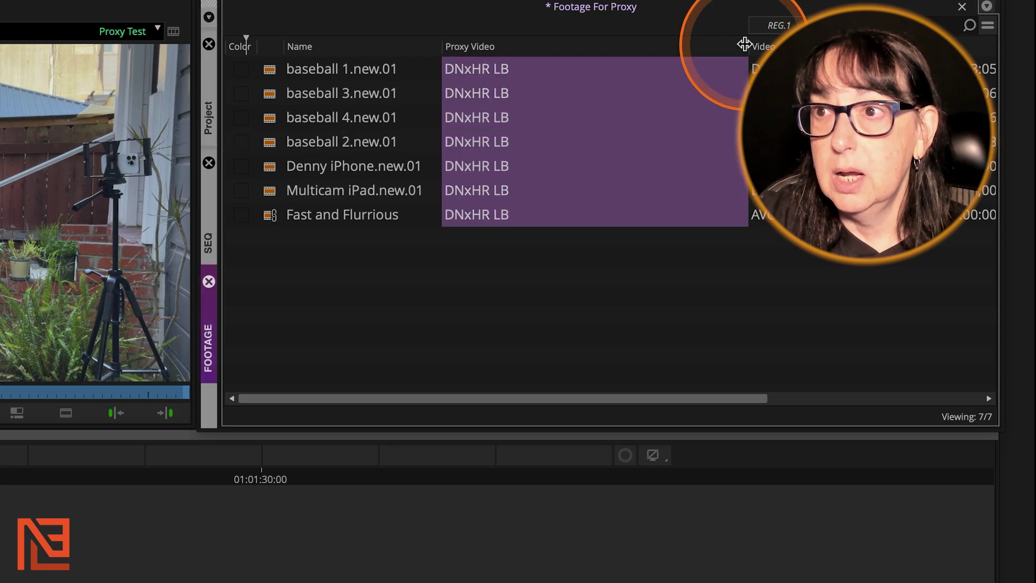
Narrow the bin's Proxy Video column showing DNxHR LB for every clip.
drag(742, 43, 568, 52)
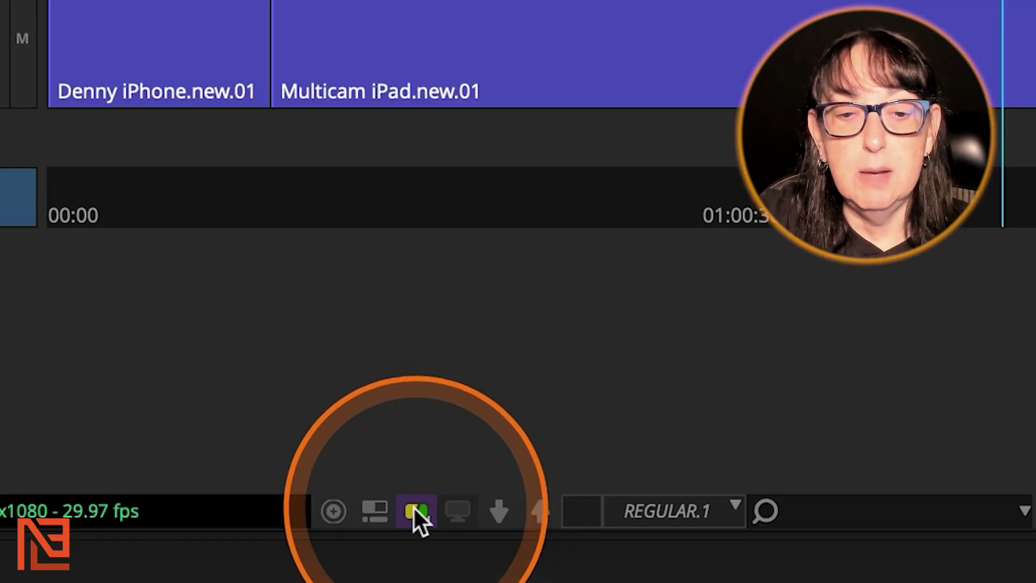
click(413, 510)
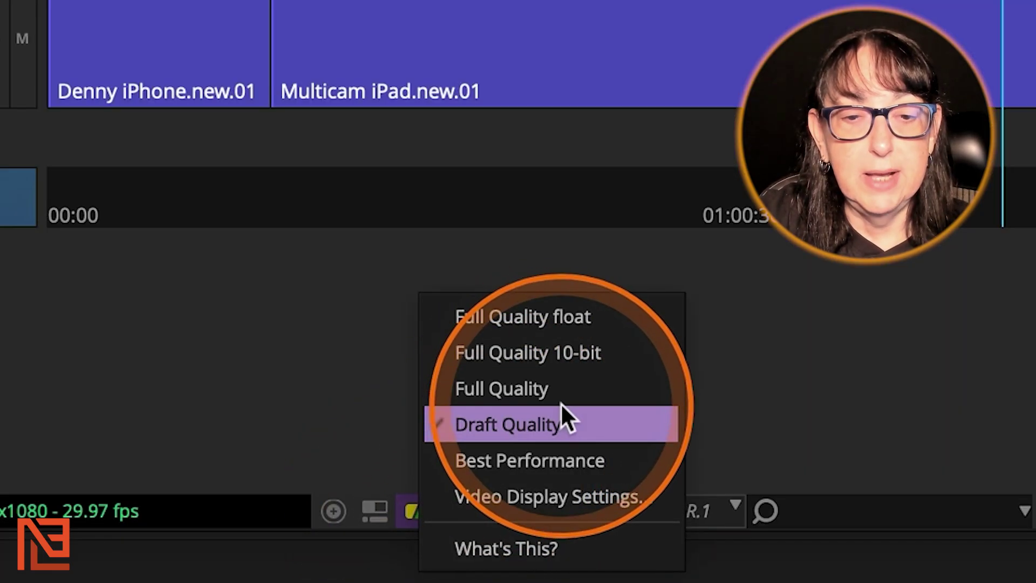
Switch to Full Quality, widen Proxy Video to reveal AVC Long-GOP High, then return to Draft Quality.
click(553, 391)
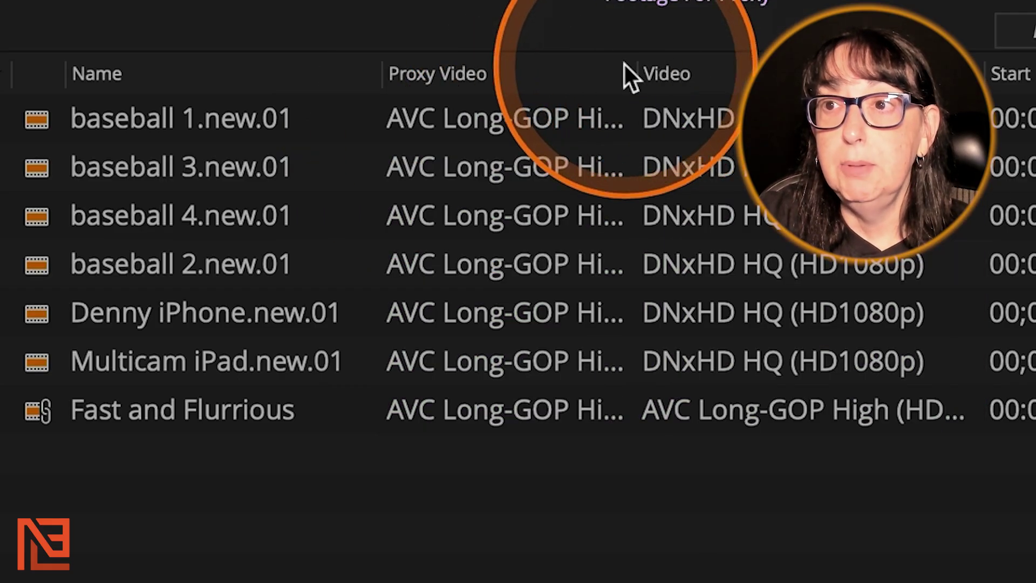
drag(630, 69, 705, 68)
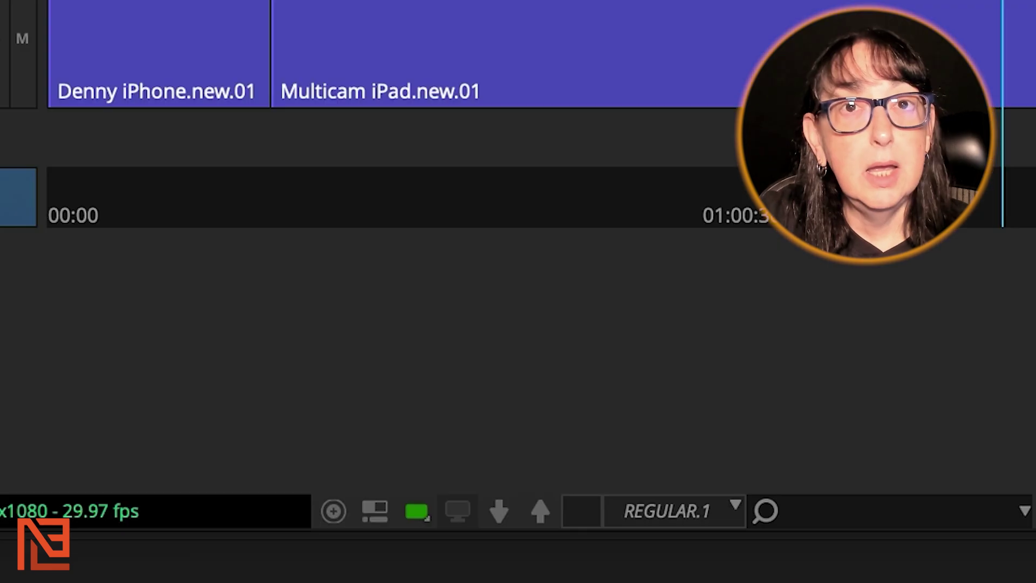
click(420, 513)
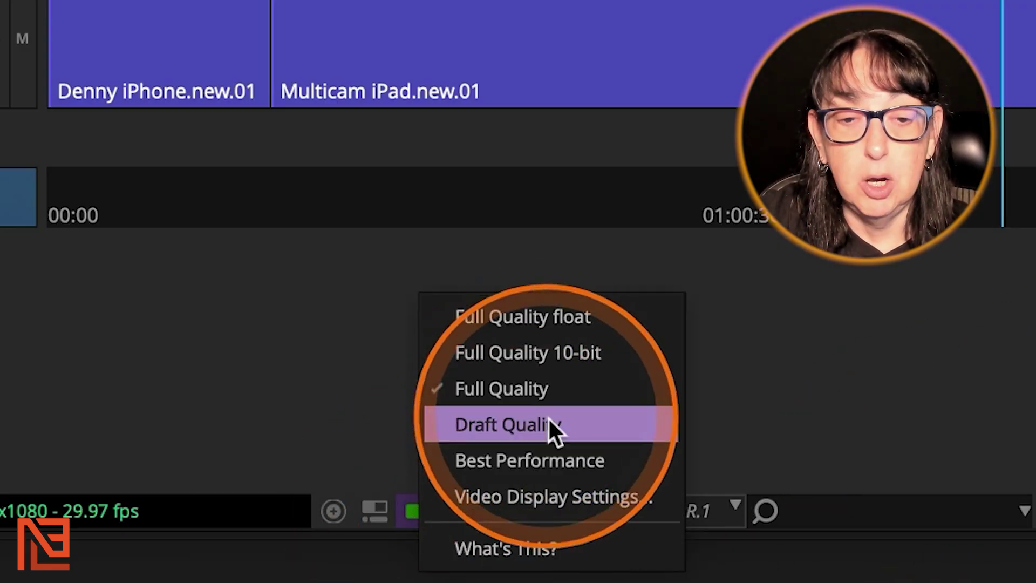
click(553, 427)
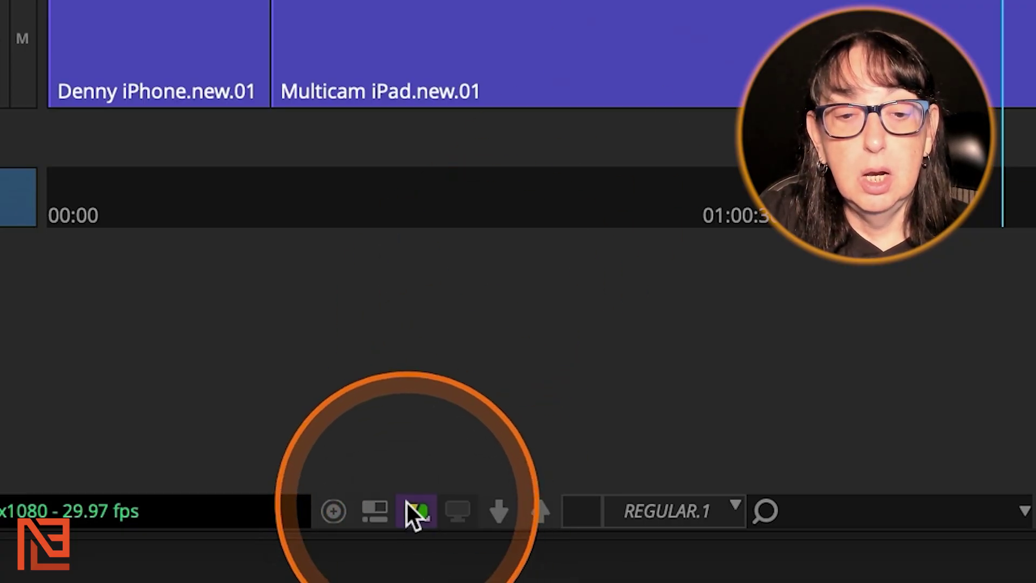
click(423, 510)
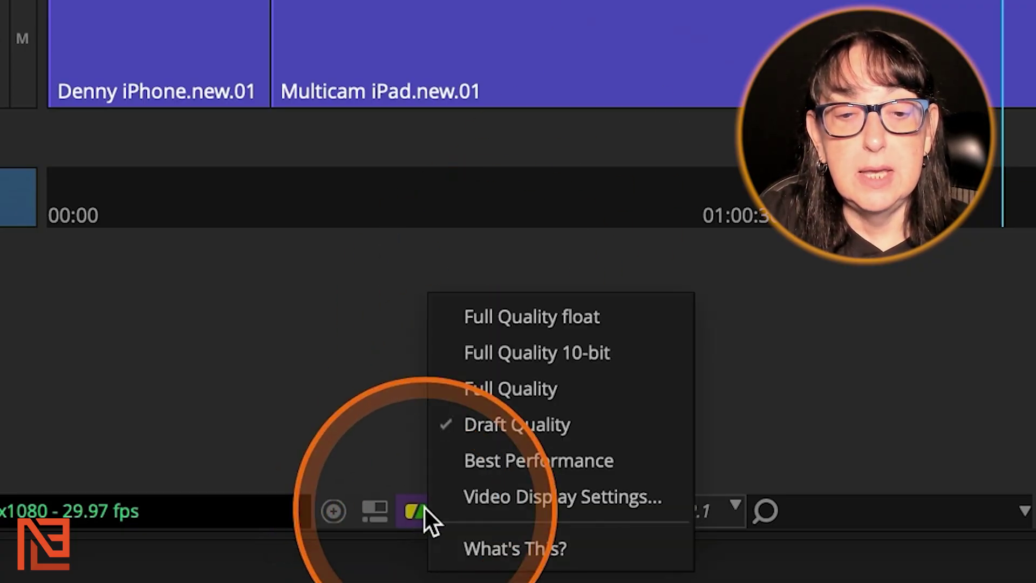
key(Escape)
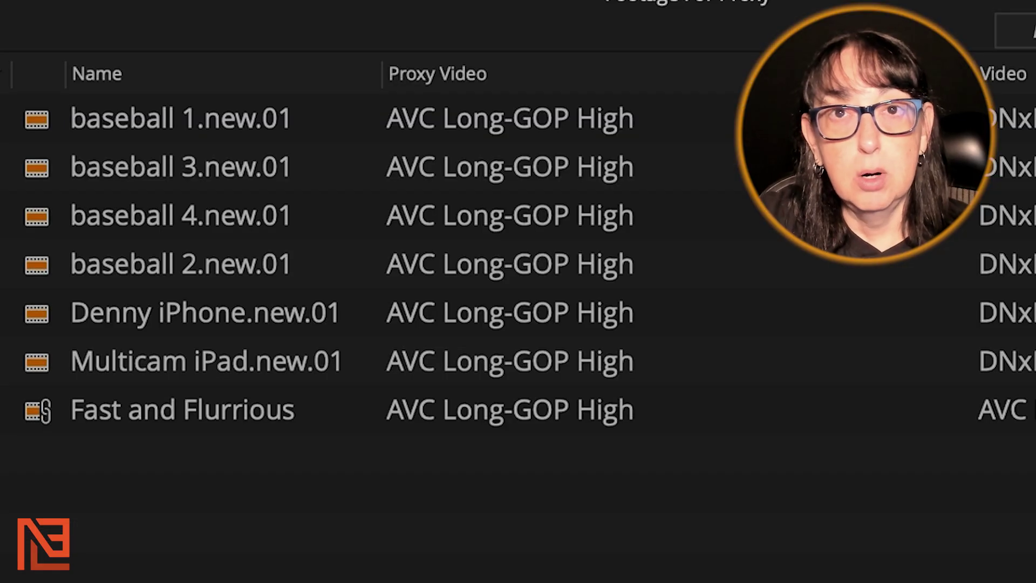